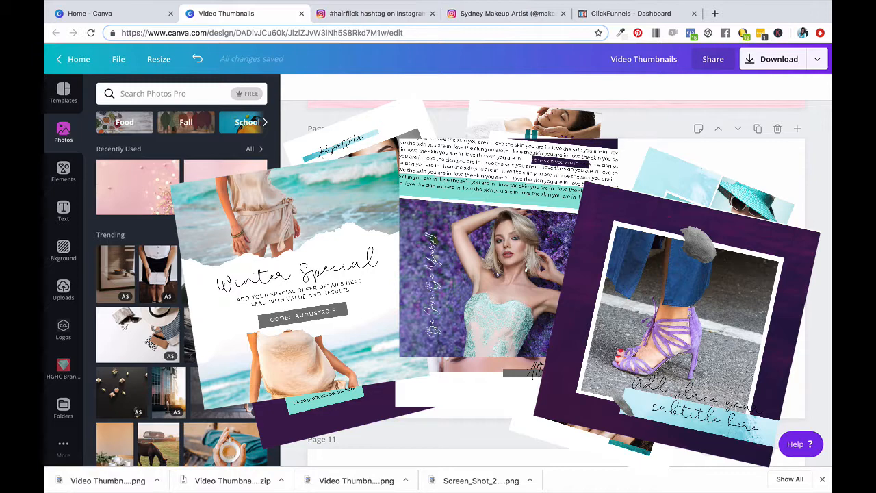
# Add a line to page 10 and thicken it into a wide grey rectangle across the middle of the page
pyautogui.press('l')
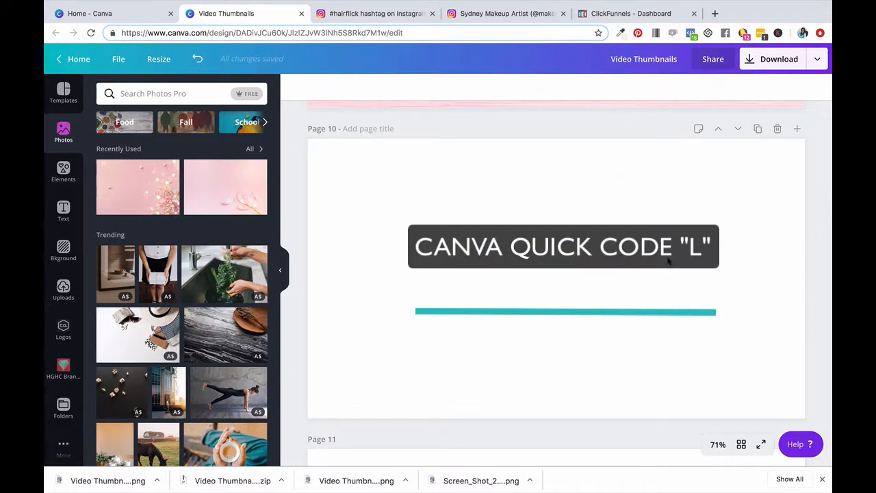
pyautogui.press('l')
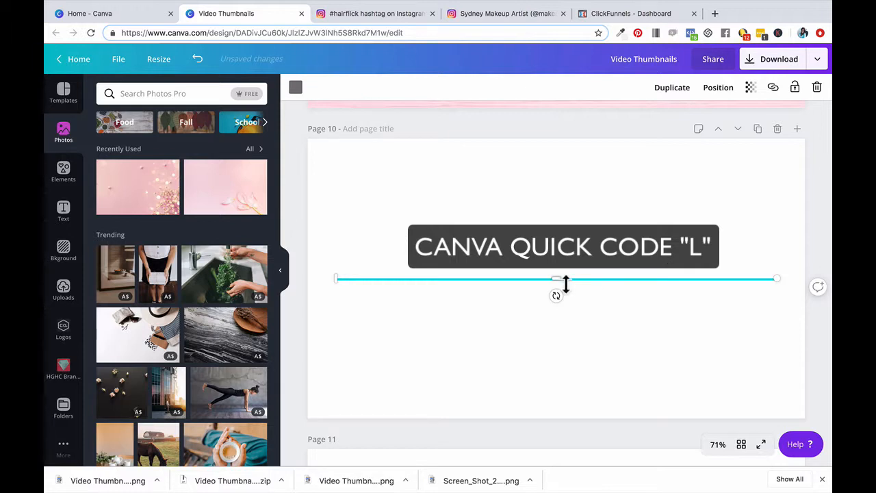
pyautogui.moveTo(566, 286); pyautogui.dragTo(572, 226)
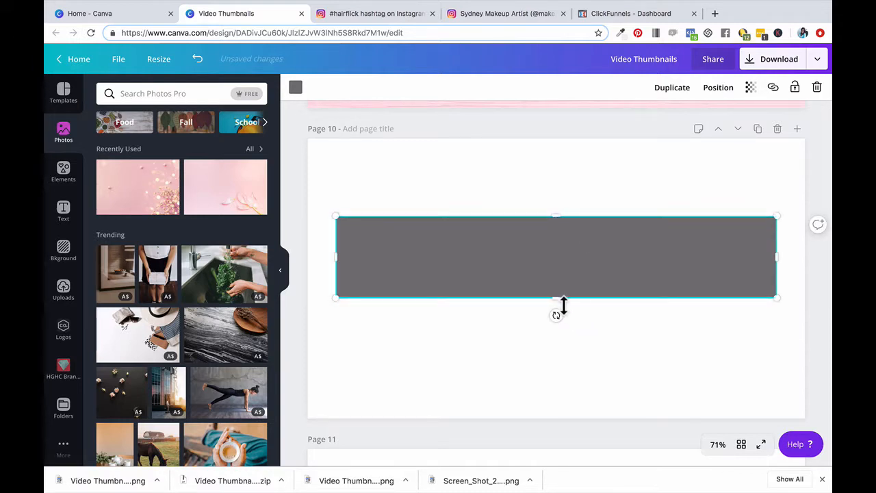
pyautogui.moveTo(562, 305)
pyautogui.mouseDown()
pyautogui.moveTo(561, 321)
pyautogui.moveTo(567, 258)
pyautogui.moveTo(560, 304)
pyautogui.mouseUp()
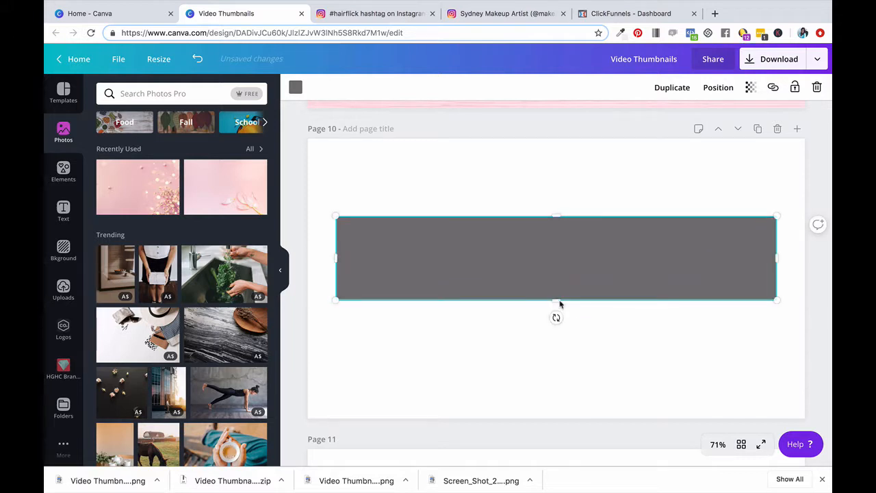
# Resize the grey rectangle freely from its sides and corners, finishing with a short thin bar near the page's upper-right corner
pyautogui.moveTo(338, 259); pyautogui.dragTo(631, 250)
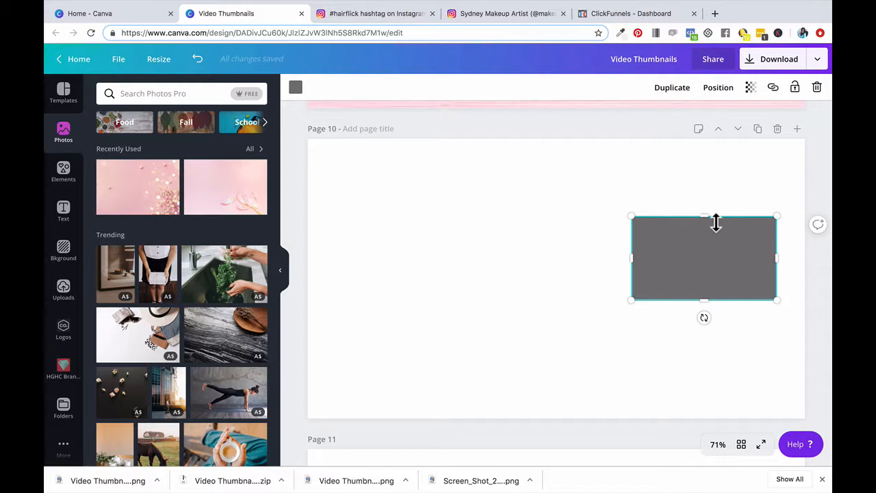
pyautogui.moveTo(710, 221)
pyautogui.mouseDown()
pyautogui.moveTo(708, 197)
pyautogui.moveTo(706, 222)
pyautogui.mouseUp()
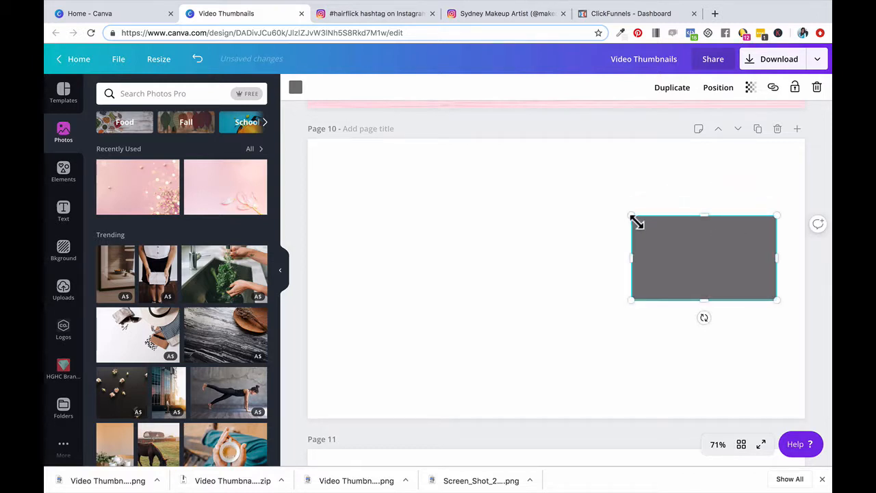
pyautogui.moveTo(637, 221); pyautogui.dragTo(582, 179)
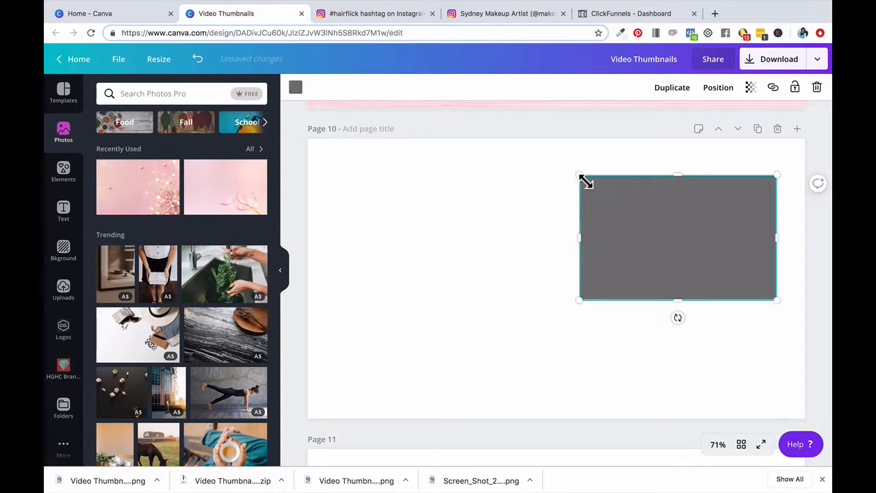
pyautogui.moveTo(586, 181); pyautogui.dragTo(338, 173)
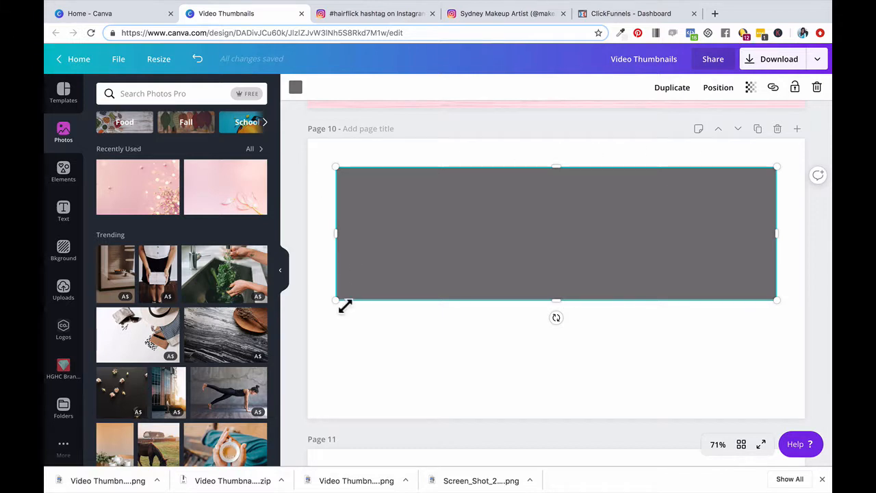
pyautogui.moveTo(349, 300); pyautogui.dragTo(334, 391)
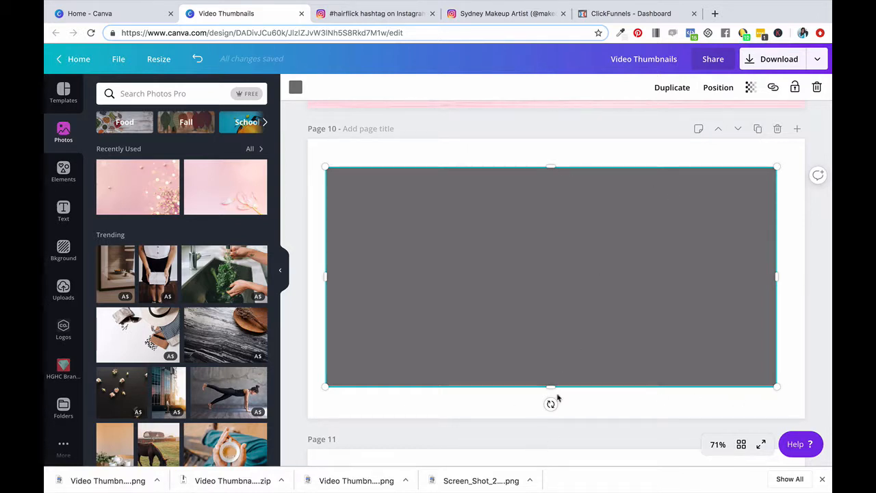
pyautogui.moveTo(556, 391); pyautogui.dragTo(562, 176)
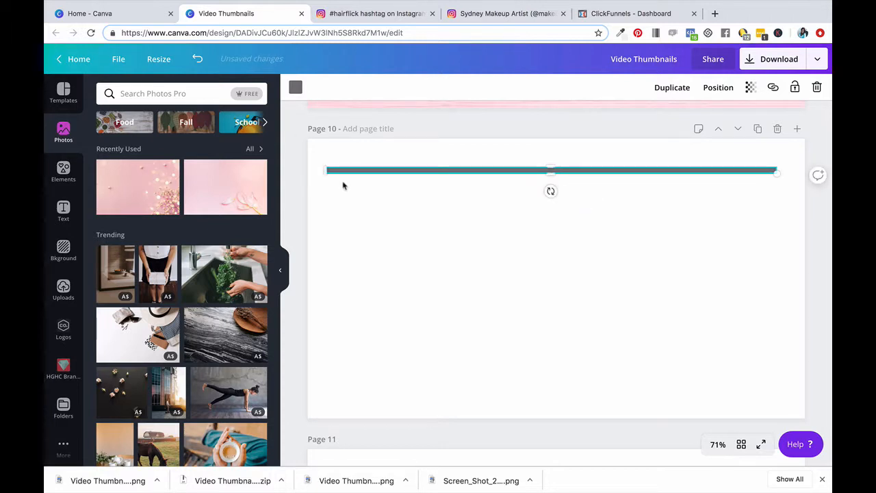
pyautogui.moveTo(331, 178); pyautogui.dragTo(598, 178)
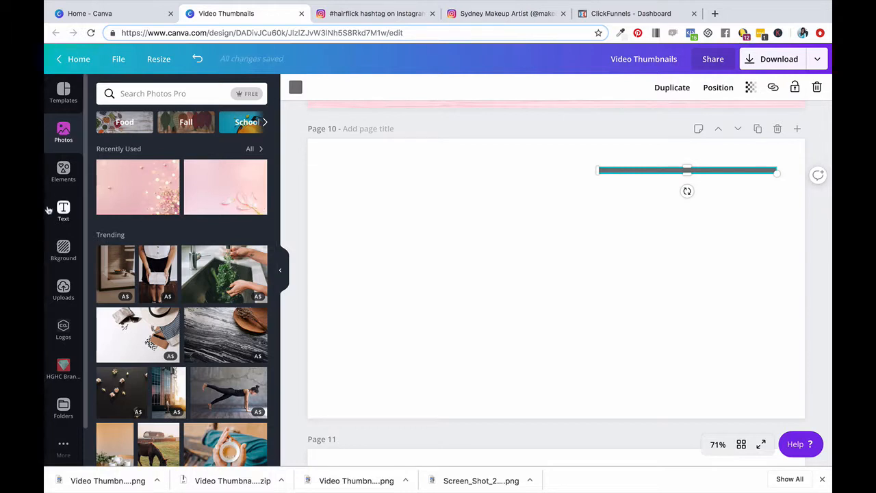
# Search the elements library for "lines" and add the plain solid line to page 10
pyautogui.click(61, 173)
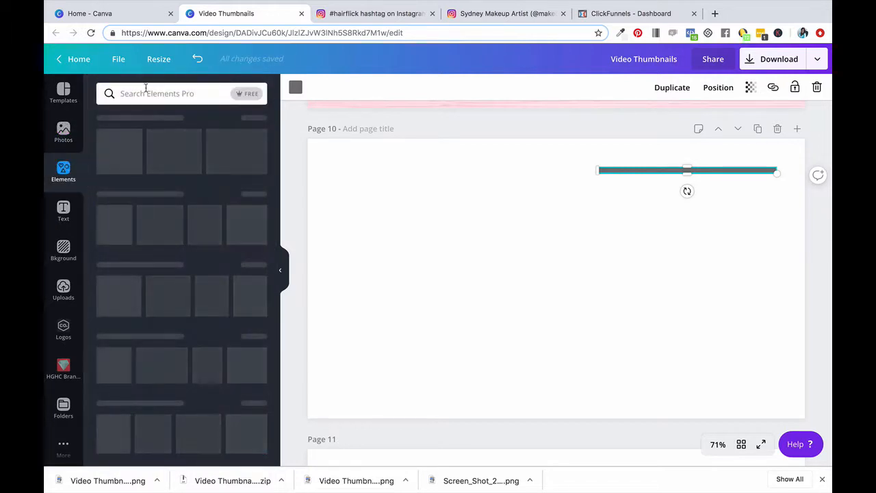
pyautogui.click(145, 92)
pyautogui.write('lin')
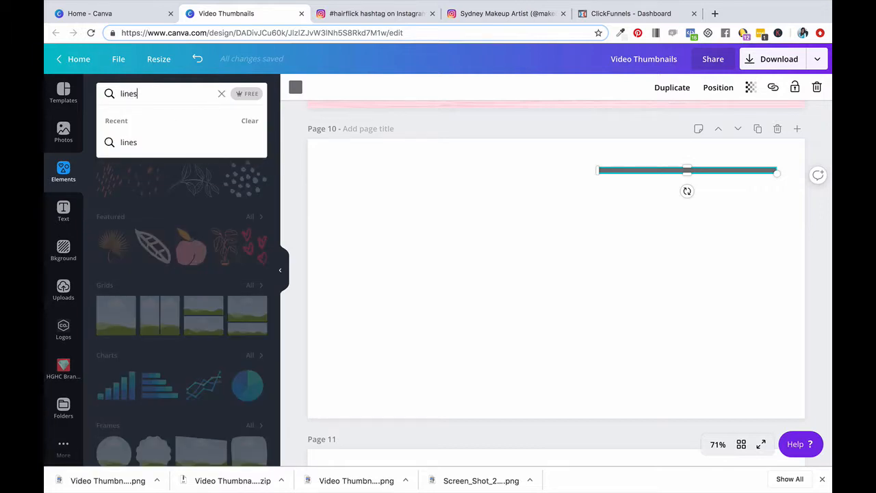
pyautogui.write('es')
pyautogui.press('Return')
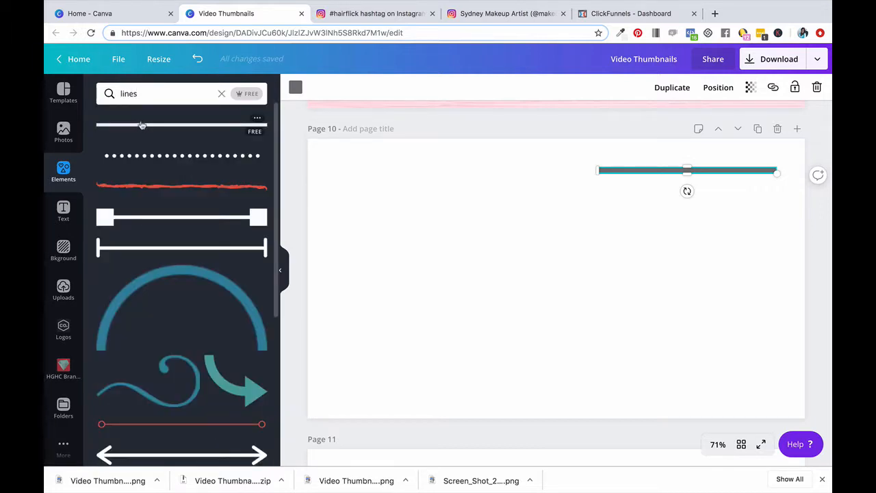
pyautogui.click(142, 127)
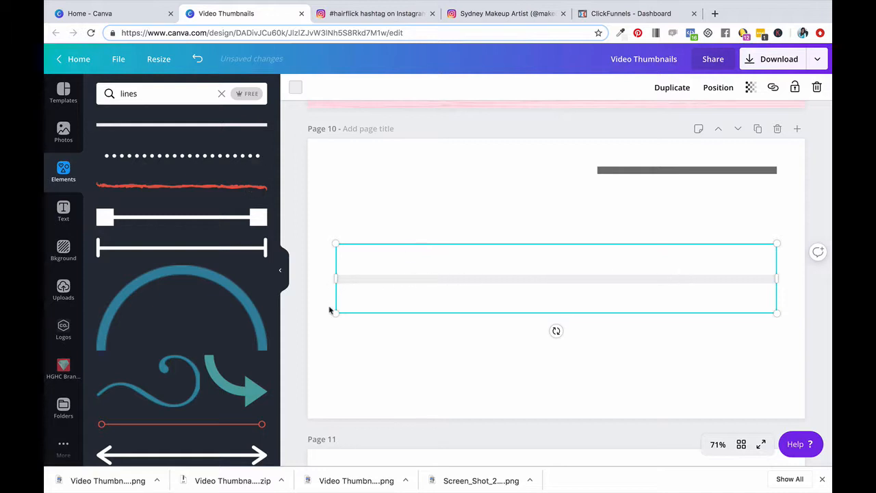
# Shrink the added line, recolour it coral pink and stretch it to about 1,093 wide
pyautogui.moveTo(336, 313); pyautogui.dragTo(705, 245)
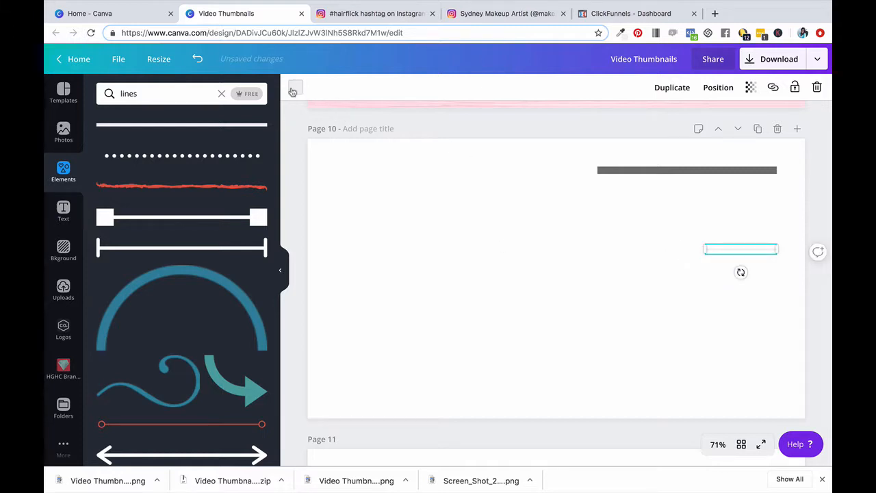
pyautogui.click(293, 87)
pyautogui.click(254, 159)
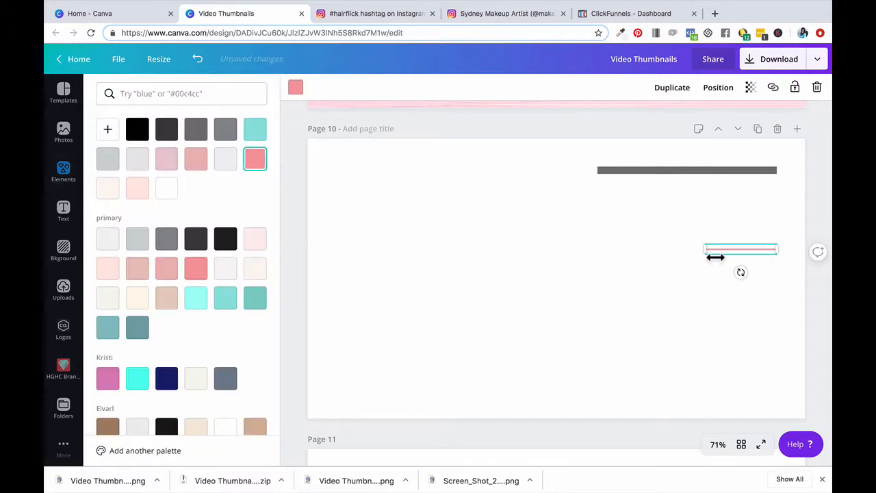
pyautogui.moveTo(705, 250); pyautogui.dragTo(363, 262)
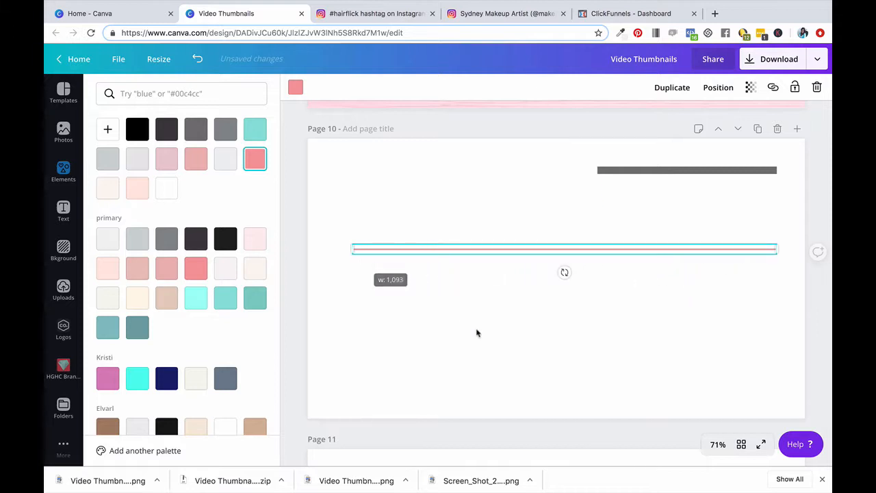
# Shorten the coral line to about 296 wide, extend its start leftward and pull in its right end
pyautogui.click(508, 284)
pyautogui.click(551, 251)
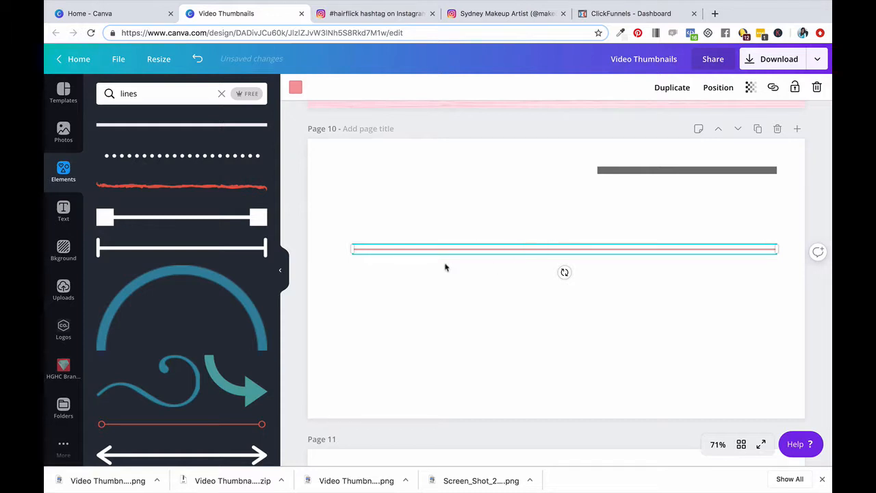
pyautogui.click(353, 277)
pyautogui.click(514, 251)
pyautogui.moveTo(353, 251); pyautogui.dragTo(663, 251)
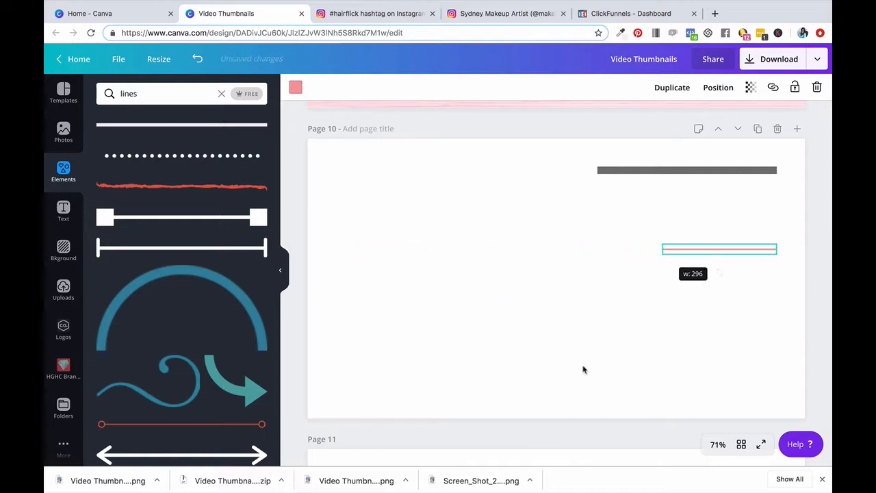
pyautogui.click(591, 344)
pyautogui.click(710, 250)
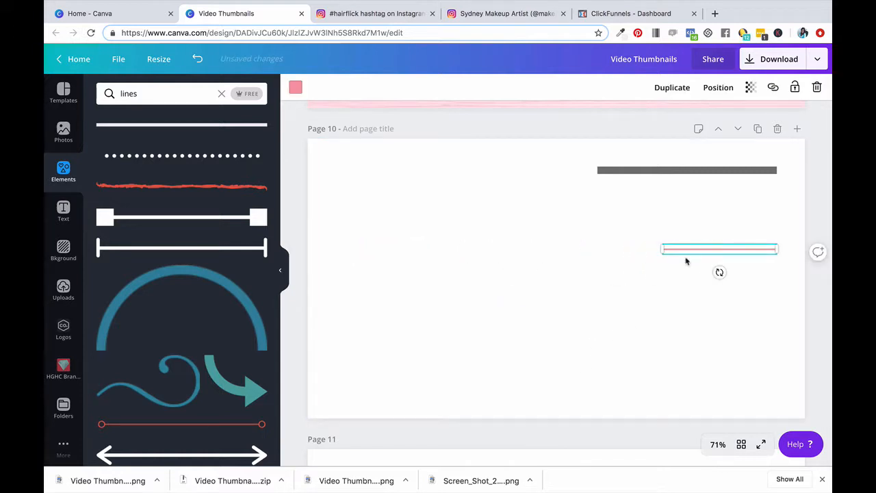
pyautogui.moveTo(670, 256); pyautogui.dragTo(409, 299)
pyautogui.moveTo(774, 252); pyautogui.dragTo(609, 254)
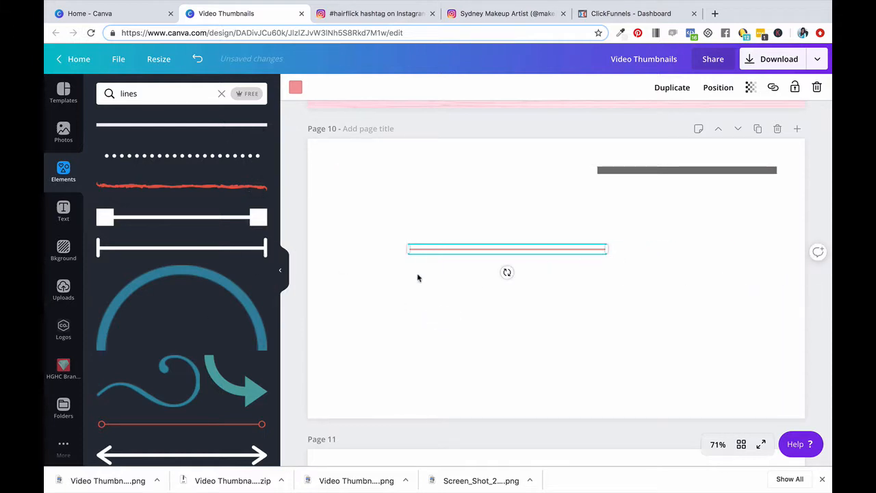
# Delete the coral line from page 10
pyautogui.click(472, 260)
pyautogui.click(480, 251)
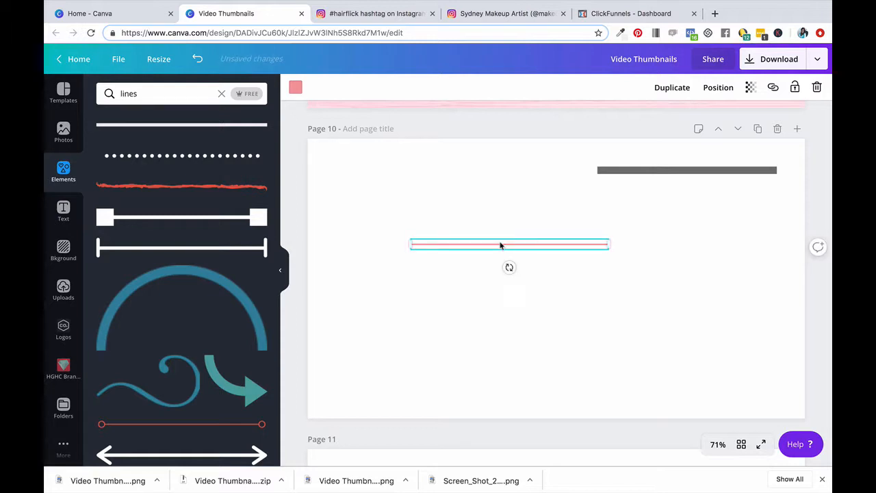
pyautogui.press('Delete')
# Resize the grey bar to a short block about 29 high and place it near the page's upper centre
pyautogui.moveTo(675, 171); pyautogui.dragTo(540, 234)
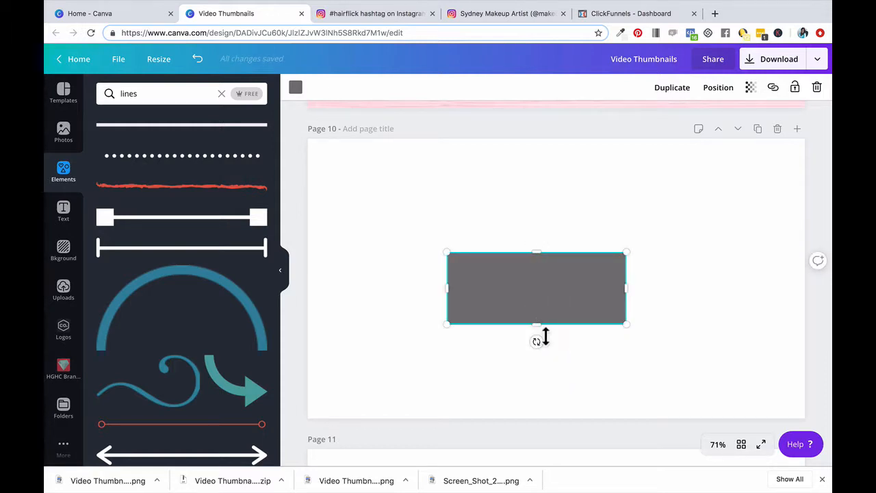
pyautogui.moveTo(546, 335); pyautogui.dragTo(518, 268)
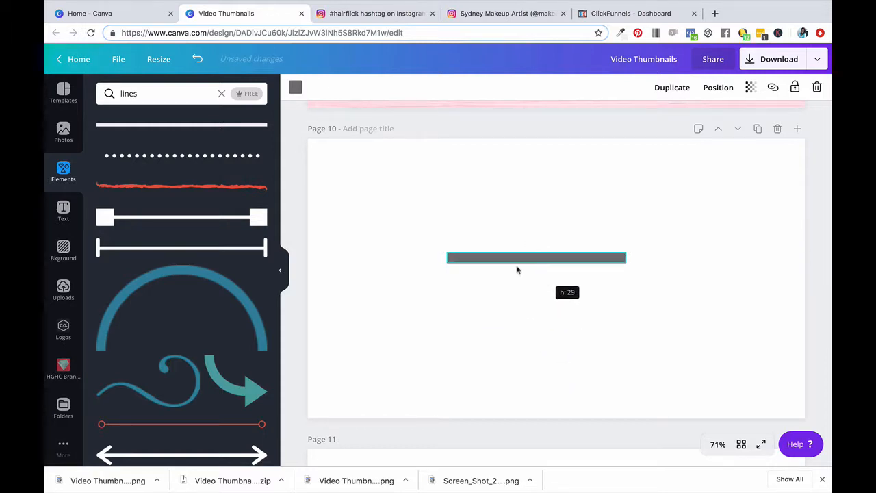
pyautogui.moveTo(450, 265); pyautogui.dragTo(536, 176)
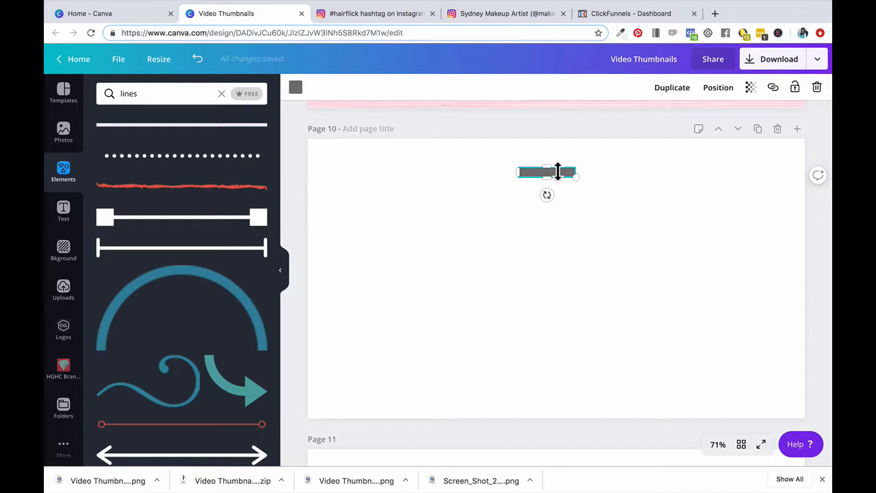
# Duplicate the short grey bar twice and space the copies below the original
pyautogui.press('super+d')
pyautogui.moveTo(533, 183); pyautogui.dragTo(520, 218)
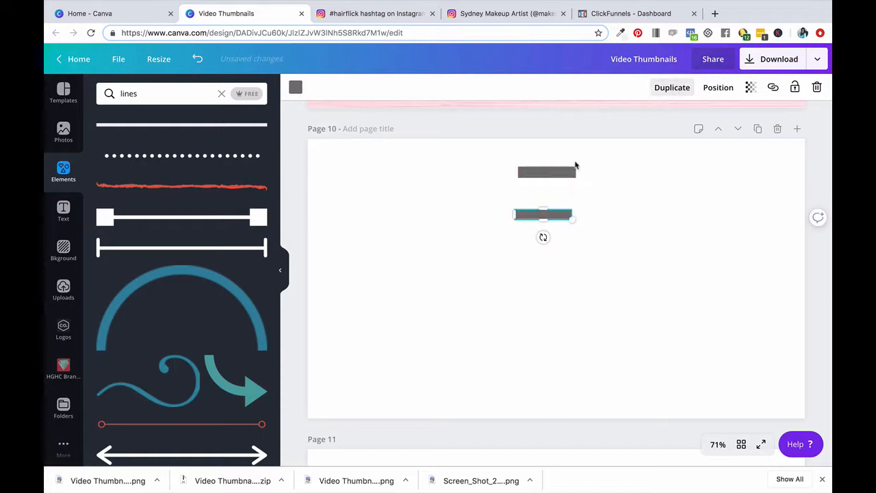
pyautogui.click(672, 87)
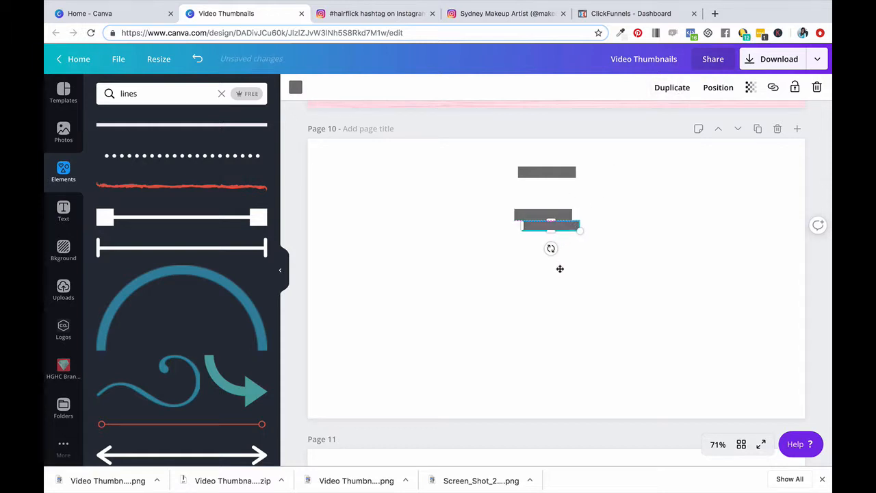
pyautogui.moveTo(560, 268); pyautogui.dragTo(552, 273)
# Flatten the uppermost grey bar into a hairline and stretch it to about 519 wide
pyautogui.click(551, 173)
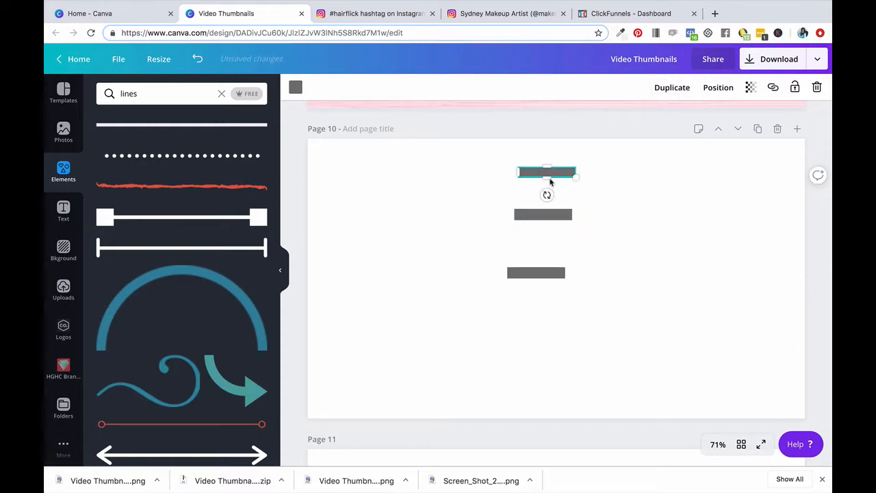
pyautogui.moveTo(548, 178)
pyautogui.mouseDown()
pyautogui.moveTo(546, 190)
pyautogui.moveTo(549, 171)
pyautogui.mouseUp()
pyautogui.click(553, 175)
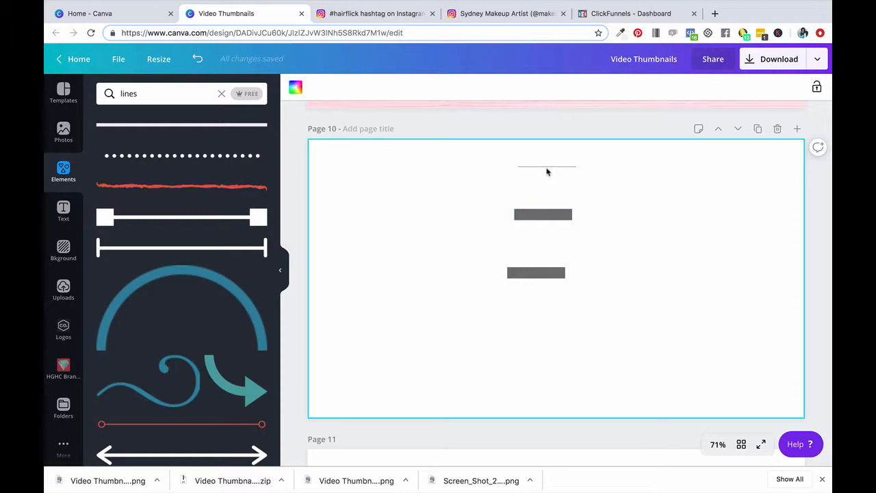
pyautogui.click(547, 172)
pyautogui.moveTo(524, 172); pyautogui.dragTo(385, 175)
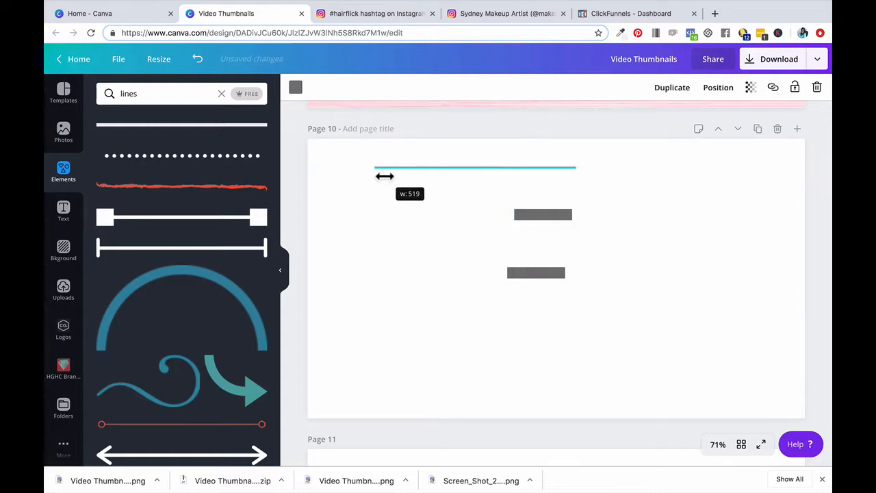
# Centre the middle grey bar over the thin line and move both together to the page's horizontal centre
pyautogui.click(556, 222)
pyautogui.moveTo(549, 218); pyautogui.dragTo(475, 173)
pyautogui.click(381, 152)
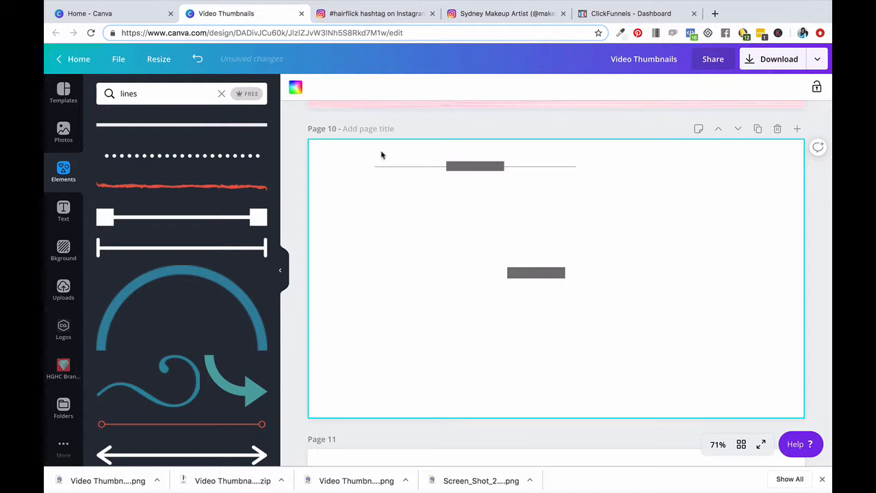
pyautogui.moveTo(362, 154); pyautogui.dragTo(647, 184)
pyautogui.moveTo(473, 167); pyautogui.dragTo(546, 169)
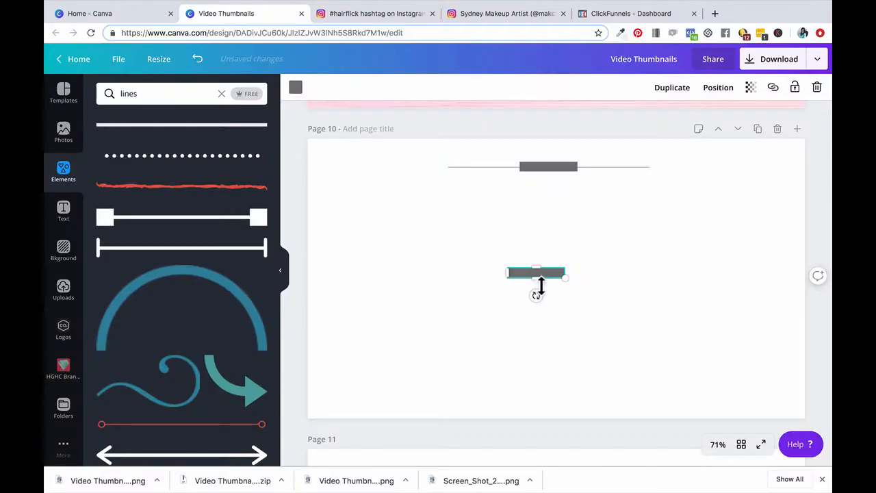
# Move the leftover grey bar to the page's lower edge, stretch it into a wide strip and centre it horizontally
pyautogui.moveTo(541, 285); pyautogui.dragTo(394, 275)
pyautogui.moveTo(500, 275); pyautogui.dragTo(568, 397)
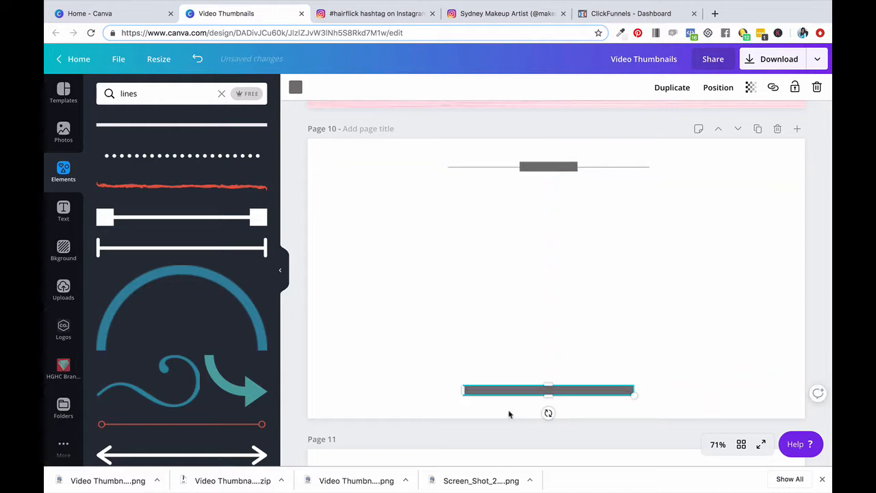
pyautogui.moveTo(466, 395); pyautogui.dragTo(336, 397)
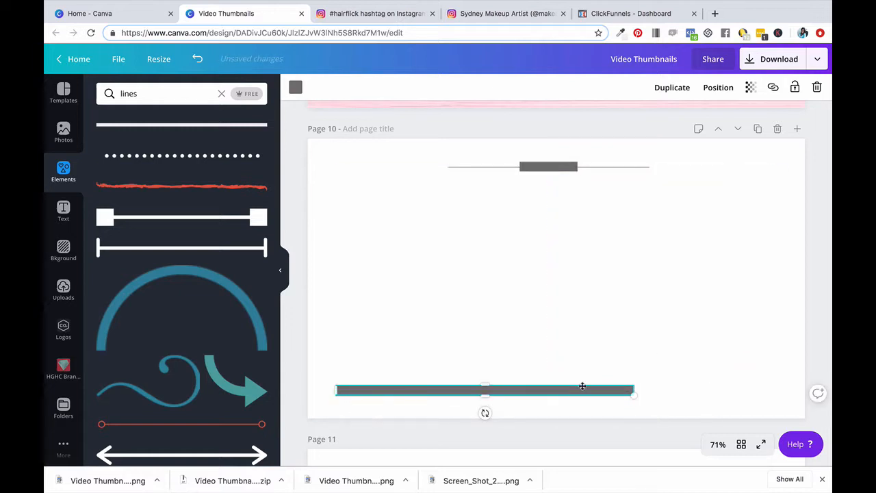
pyautogui.moveTo(607, 388); pyautogui.dragTo(664, 388)
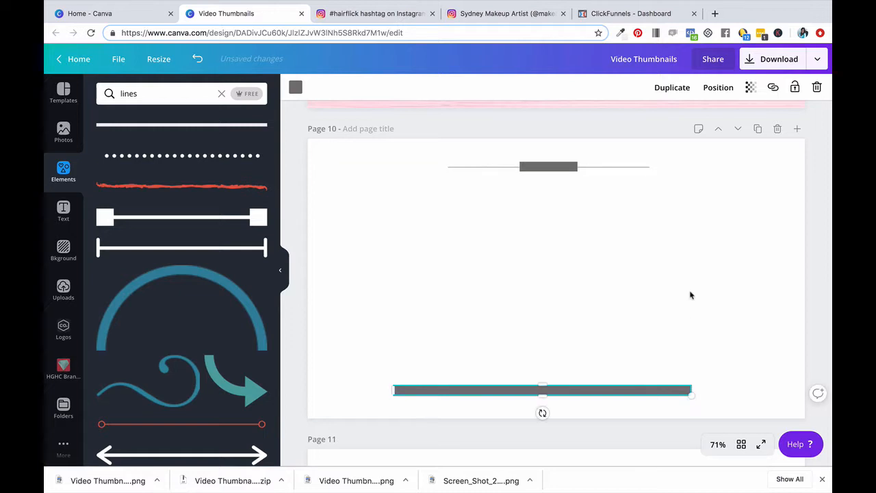
pyautogui.click(691, 295)
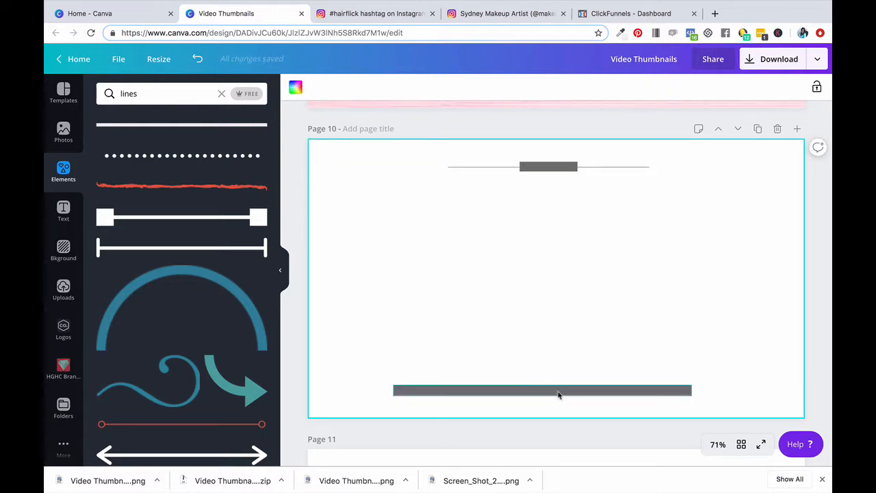
pyautogui.moveTo(555, 392); pyautogui.dragTo(562, 390)
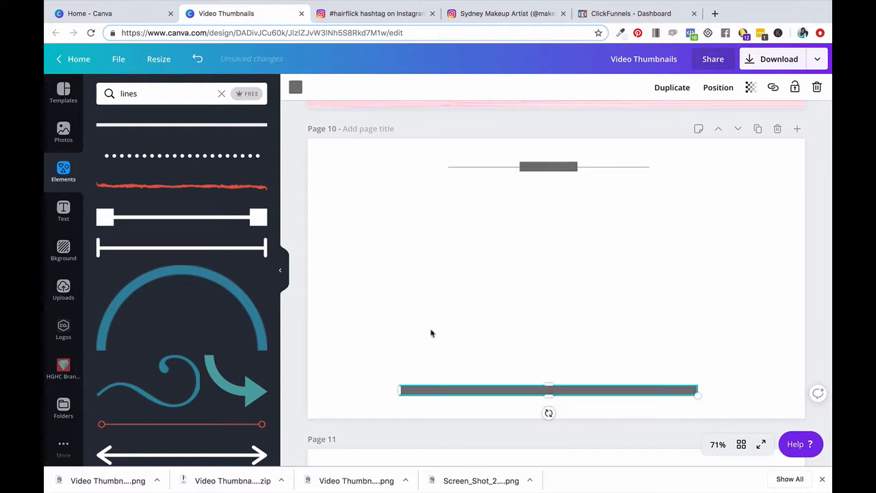
# Replace the wide bar at the page's lower edge with a duplicate of the upper line-and-block divider
pyautogui.moveTo(370, 358); pyautogui.dragTo(786, 411)
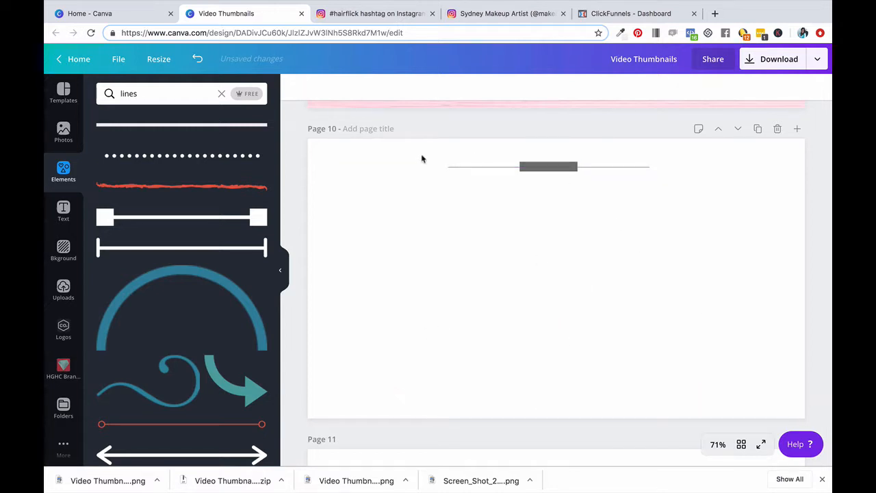
pyautogui.moveTo(420, 156); pyautogui.dragTo(659, 192)
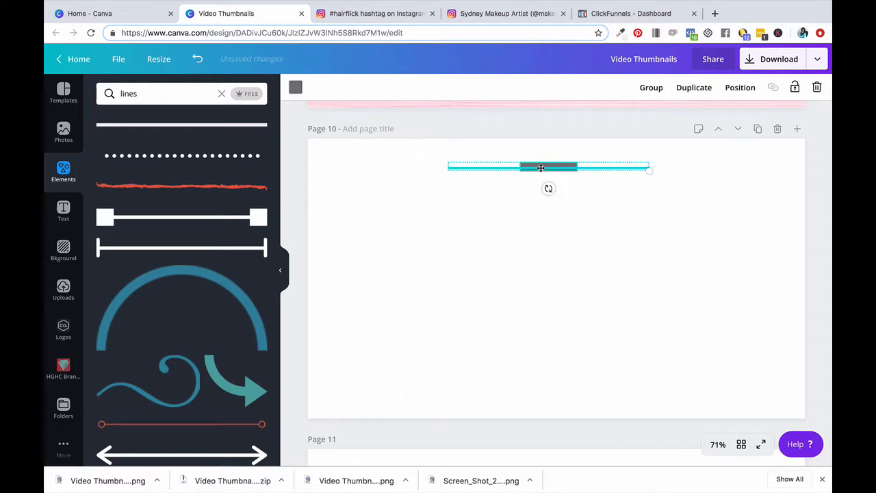
pyautogui.click(694, 87)
pyautogui.moveTo(548, 175); pyautogui.dragTo(549, 390)
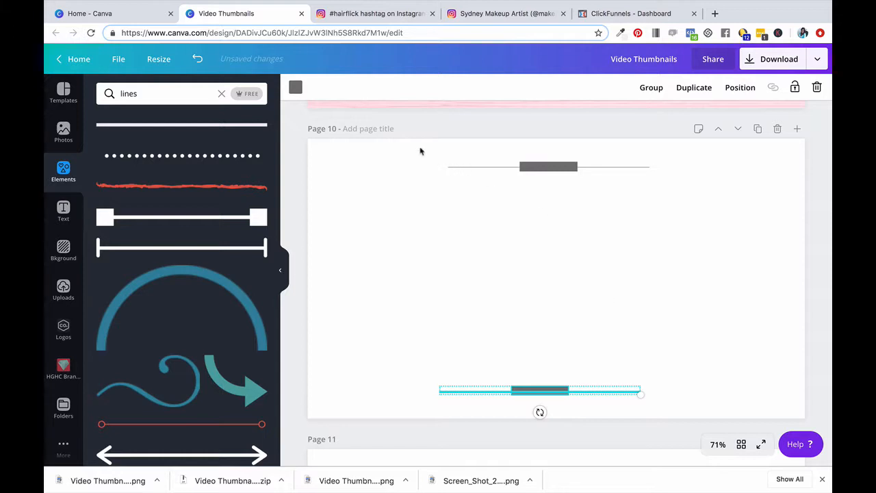
# Duplicate the upper divider, rotate the copy to vertical and place it along the page's left edge
pyautogui.moveTo(418, 148); pyautogui.dragTo(746, 199)
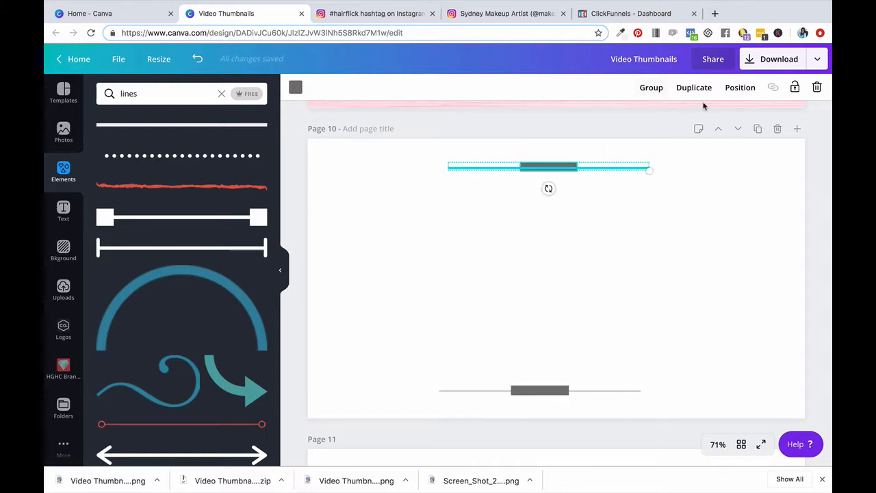
pyautogui.moveTo(548, 188); pyautogui.dragTo(340, 284)
pyautogui.click(668, 366)
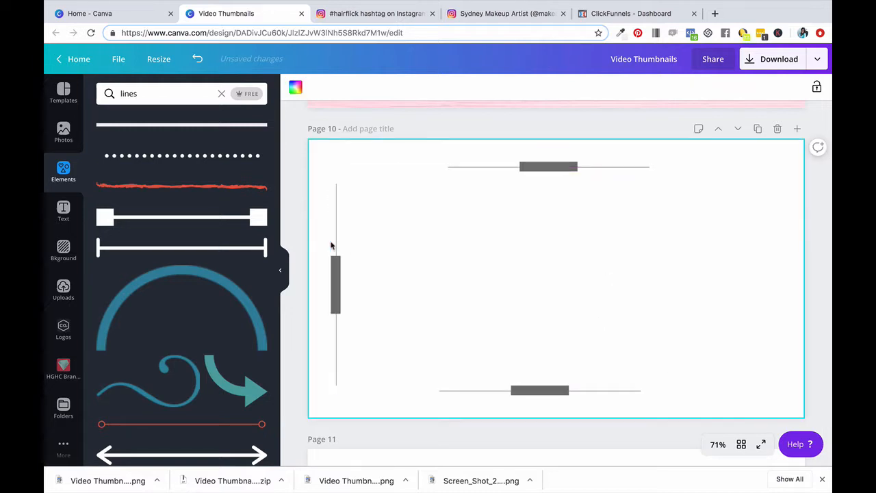
# Duplicate the vertical divider and place the copy along the page's right edge, level with the left one
pyautogui.click(693, 87)
pyautogui.moveTo(331, 243); pyautogui.dragTo(771, 253)
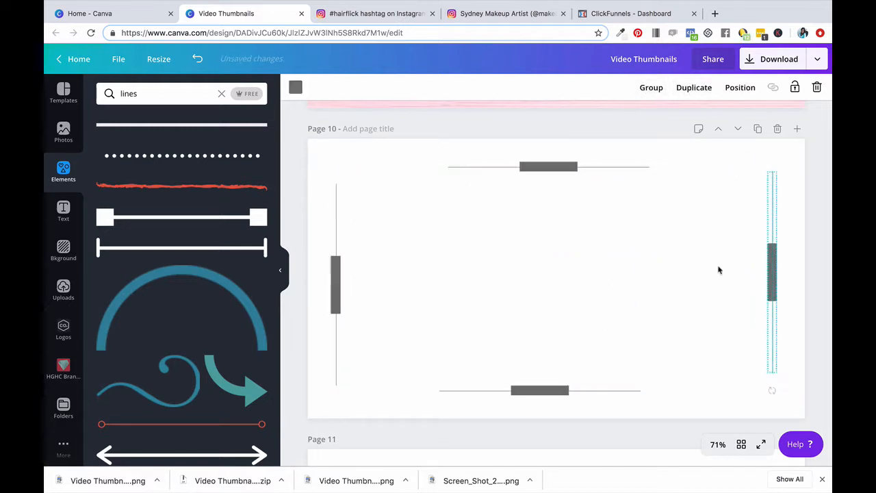
pyautogui.moveTo(740, 161); pyautogui.dragTo(798, 411)
pyautogui.moveTo(775, 273); pyautogui.dragTo(775, 284)
pyautogui.click(802, 323)
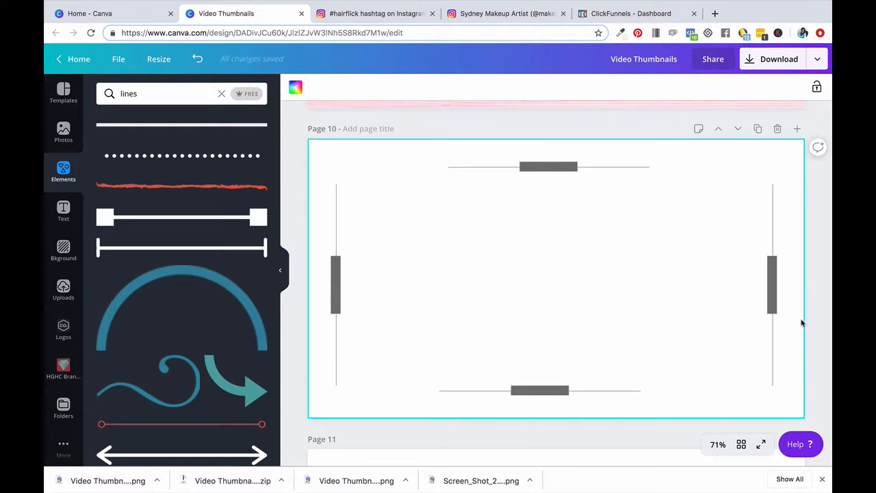
# Narrow the grey block on the right vertical divider and recentre it on its thin line
pyautogui.click(771, 284)
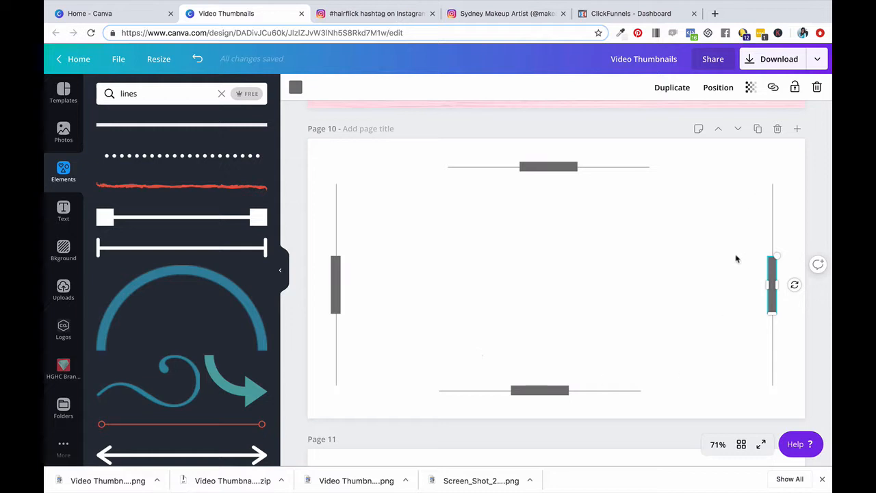
pyautogui.click(785, 280)
pyautogui.click(774, 285)
pyautogui.moveTo(771, 290)
pyautogui.mouseDown()
pyautogui.moveTo(745, 277)
pyautogui.moveTo(767, 293)
pyautogui.moveTo(770, 282)
pyautogui.mouseUp()
pyautogui.click(785, 275)
pyautogui.click(774, 282)
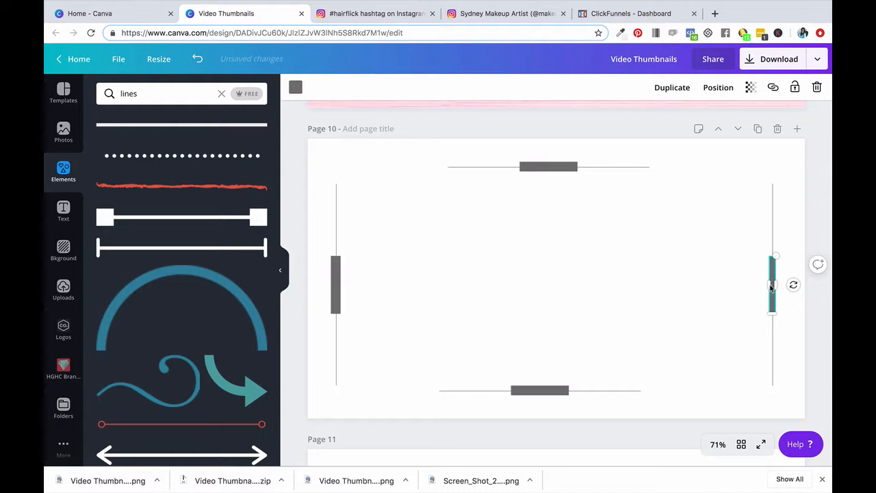
pyautogui.moveTo(771, 286); pyautogui.dragTo(774, 286)
pyautogui.click(790, 278)
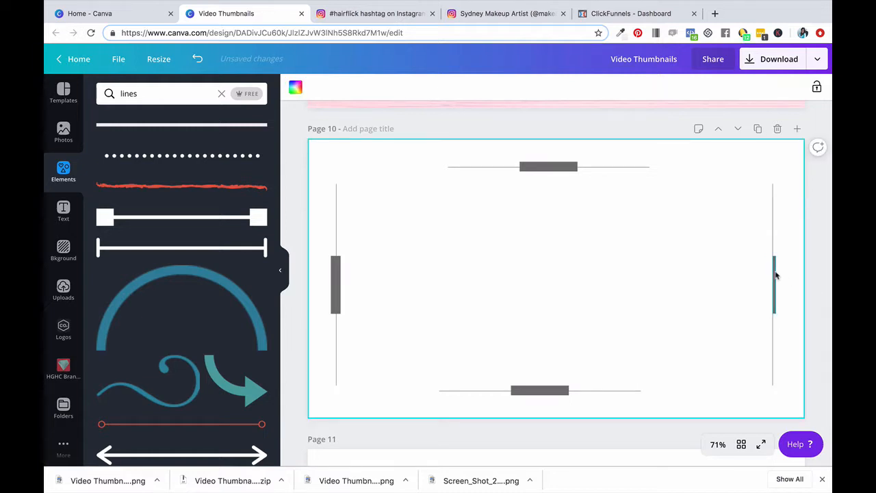
pyautogui.click(774, 275)
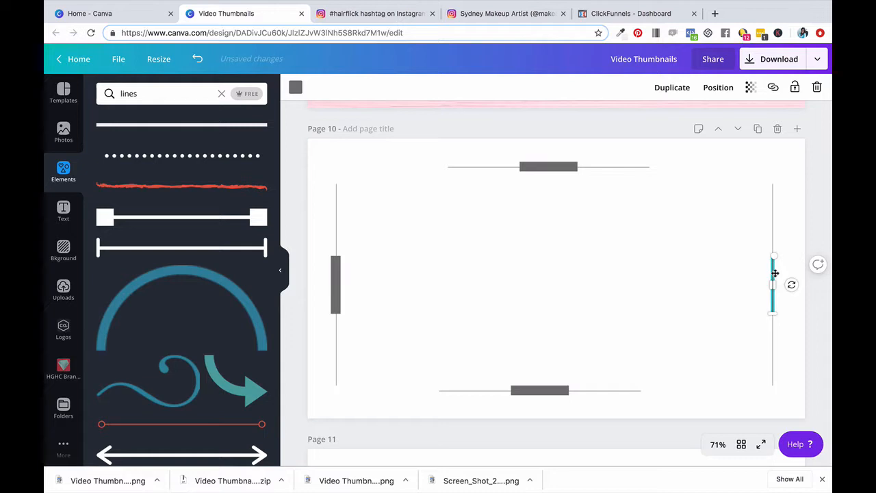
pyautogui.click(794, 245)
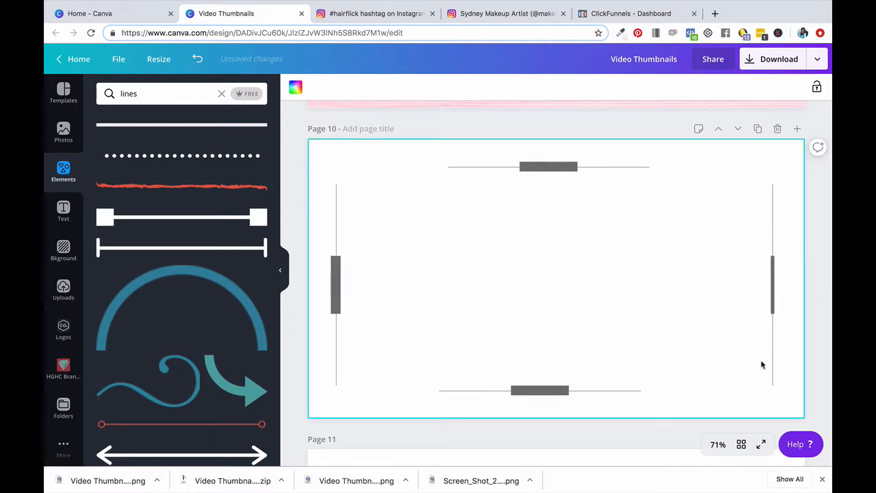
# Add a text box to page 13 and align it with the start of the grey line, just above it
pyautogui.scroll(-8, 762, 365)
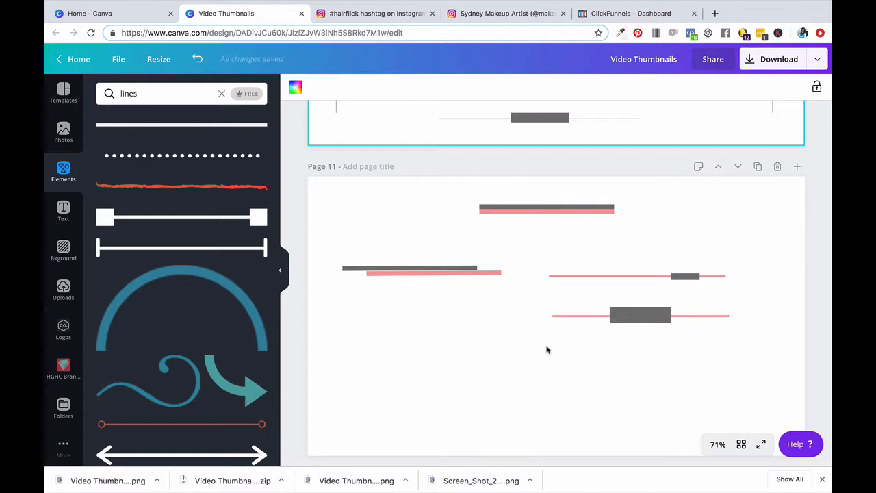
pyautogui.scroll(15, 546, 350)
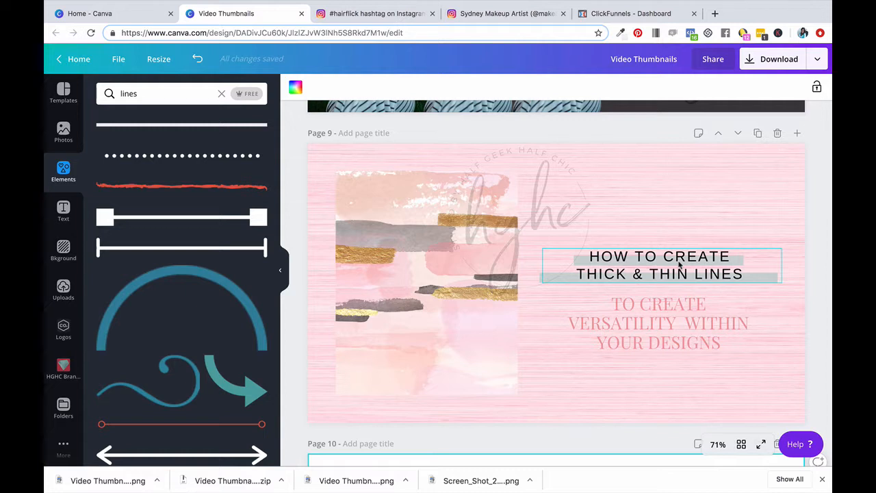
pyautogui.scroll(-15, 678, 265)
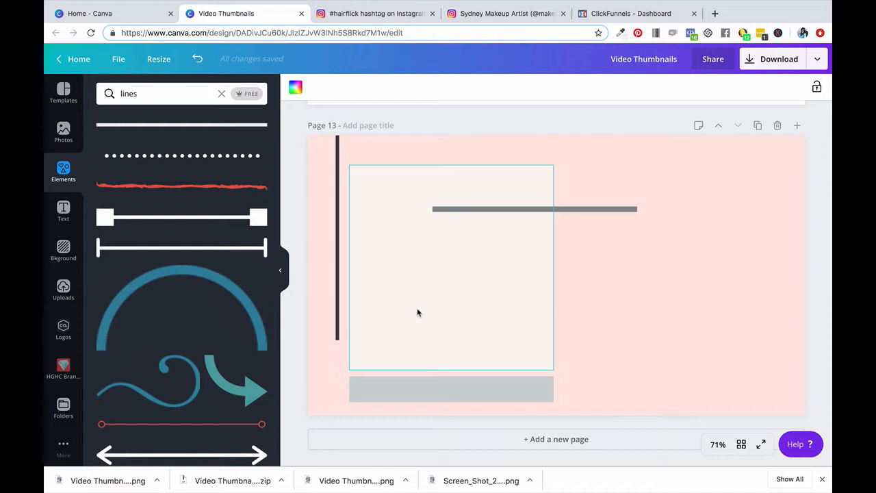
pyautogui.press('t')
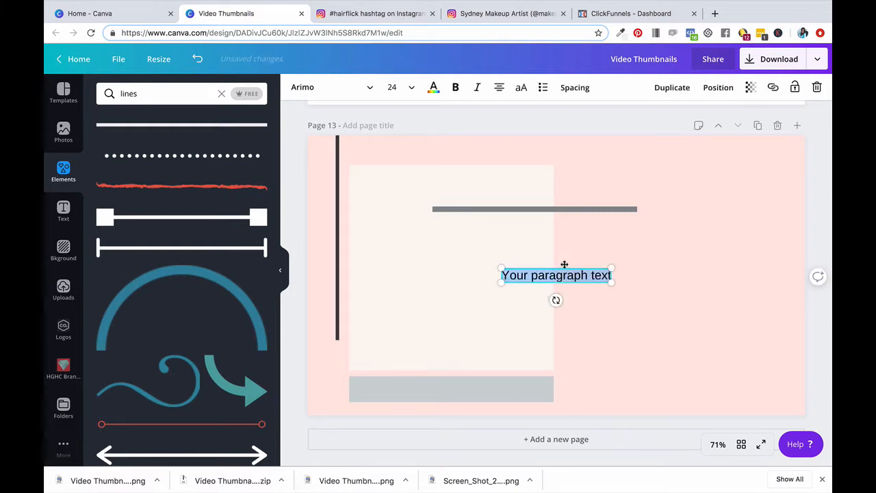
pyautogui.moveTo(565, 265); pyautogui.dragTo(497, 180)
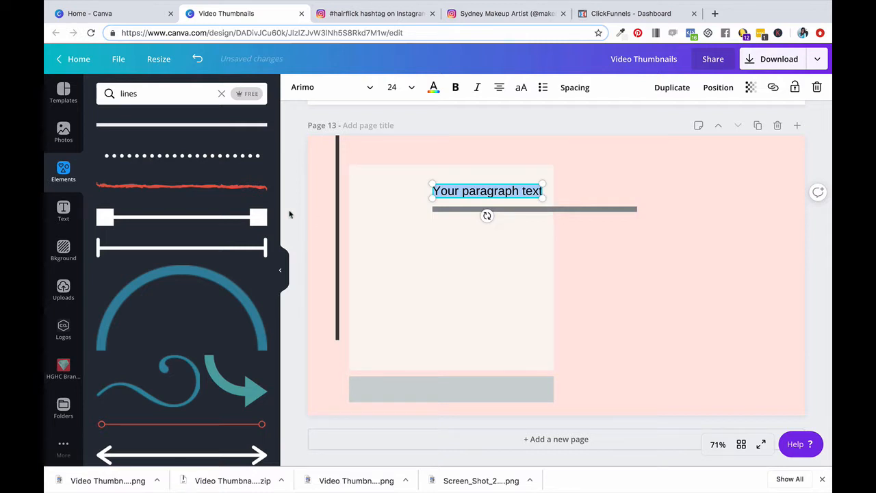
# Add the recently used pink photo with white flowers below the grey line and widen it to the line's right end
pyautogui.click(67, 134)
pyautogui.click(129, 167)
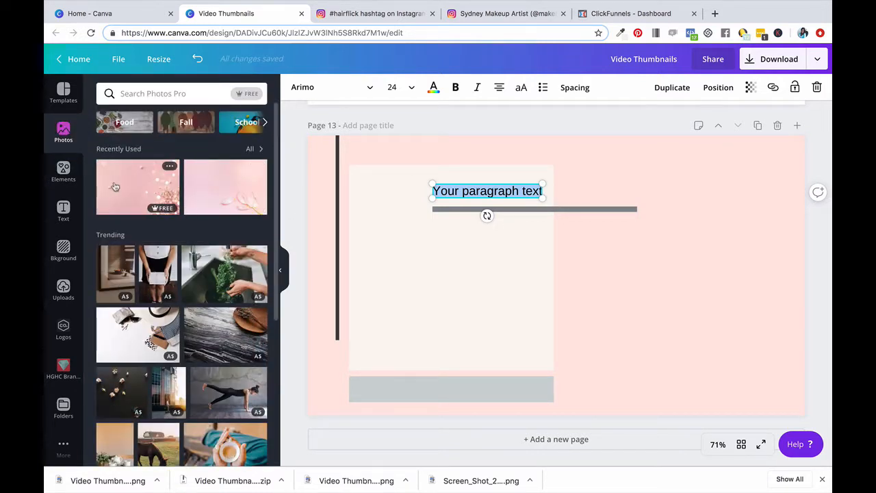
pyautogui.moveTo(734, 172); pyautogui.dragTo(561, 294)
pyautogui.moveTo(488, 292); pyautogui.dragTo(465, 286)
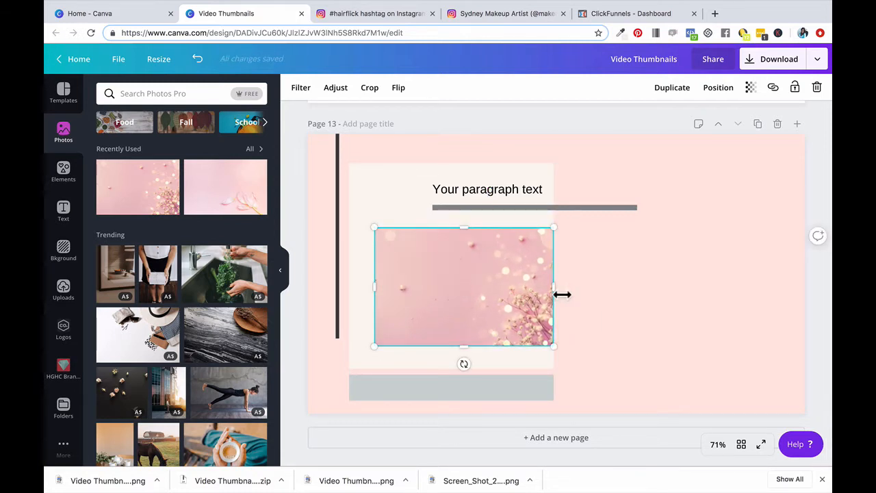
pyautogui.moveTo(554, 288); pyautogui.dragTo(645, 292)
pyautogui.click(706, 385)
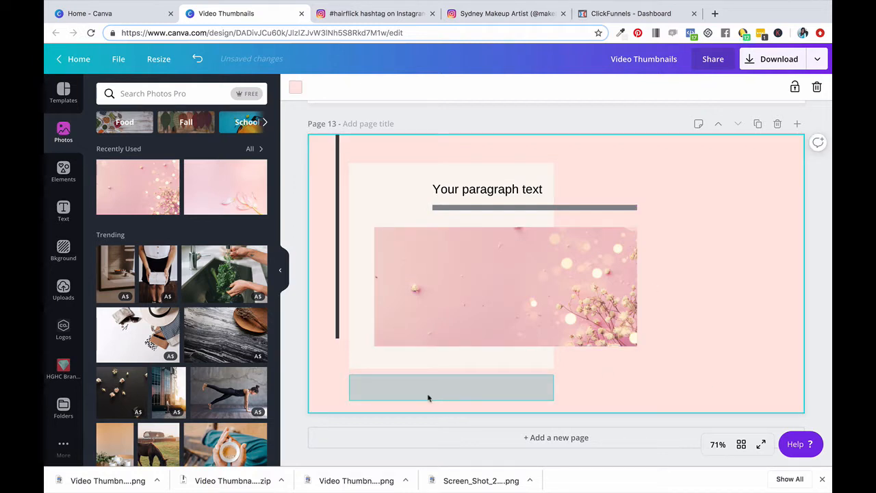
# Delete the dark vertical bar and the grey block below the cream square, and undo both deletions
pyautogui.click(338, 237)
pyautogui.press('Delete')
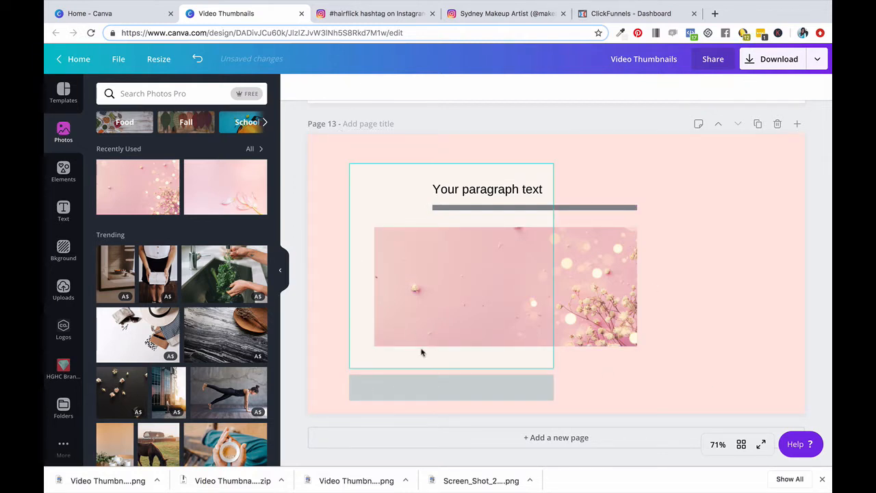
pyautogui.click(434, 378)
pyautogui.press('Delete')
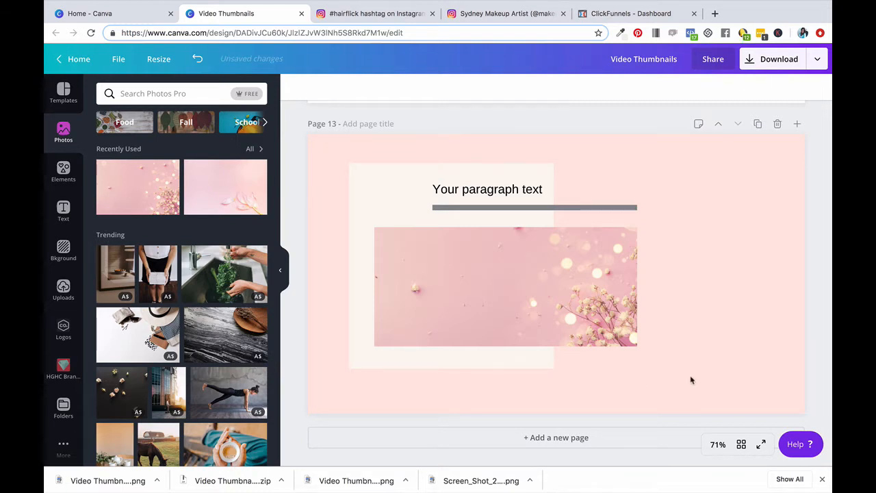
pyautogui.press('super+z')
pyautogui.press('super+z')
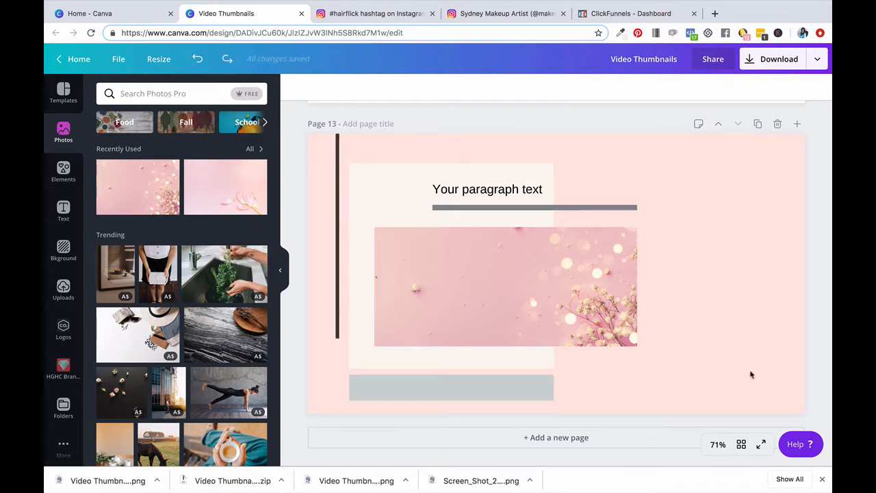